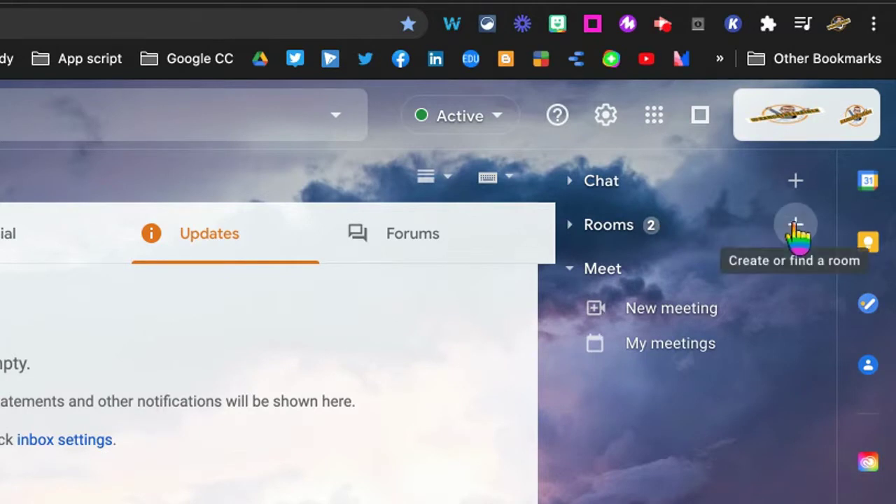
# - Expand the Rooms list and open the chat of the Myedtechbuddies room
pyautogui.click(570, 226)
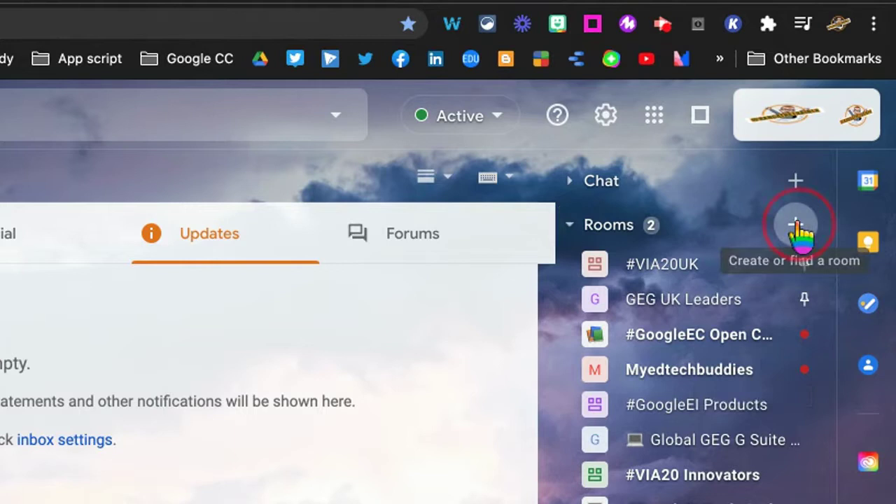
pyautogui.click(796, 225)
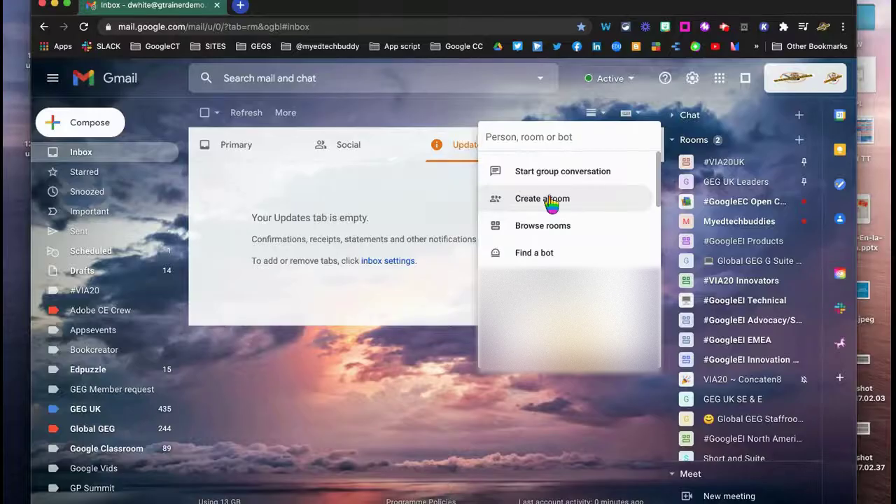
pyautogui.click(734, 221)
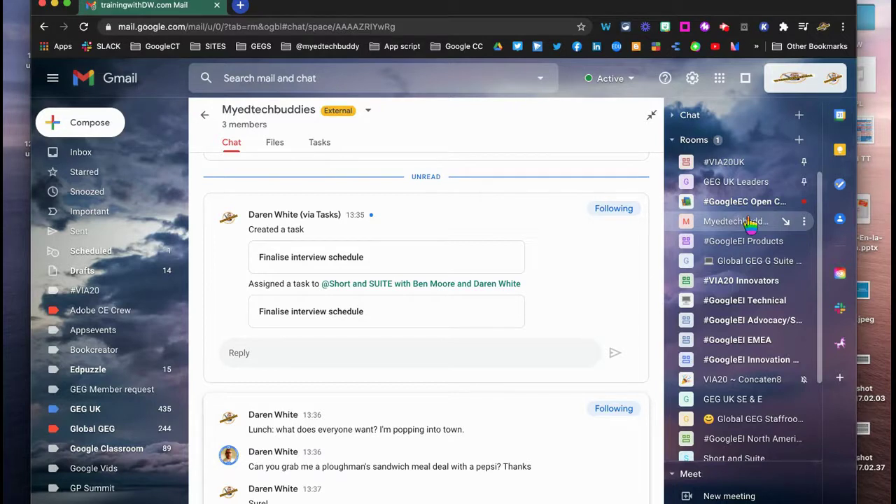
pyautogui.click(232, 147)
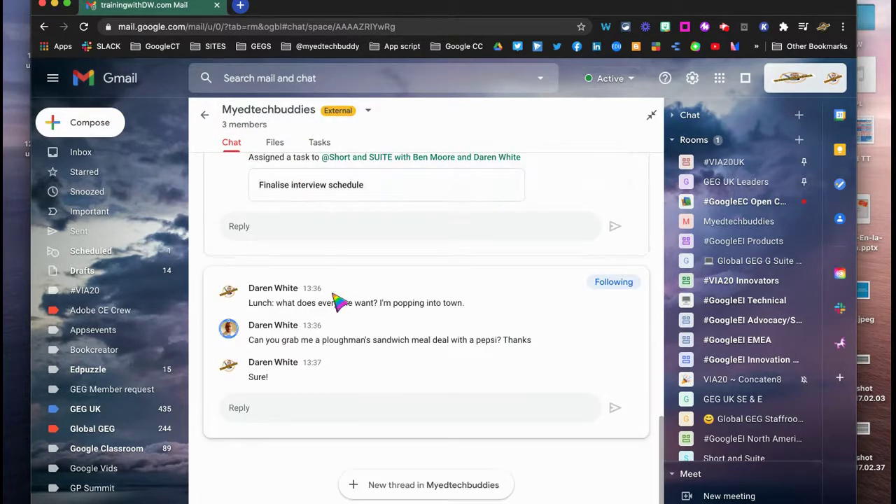
# - Invite one suggested external contact to the Myedtechbuddies room and confirm adding a user from outside the organisation
pyautogui.scroll(5, 340, 294)
pyautogui.scroll(10, 340, 299)
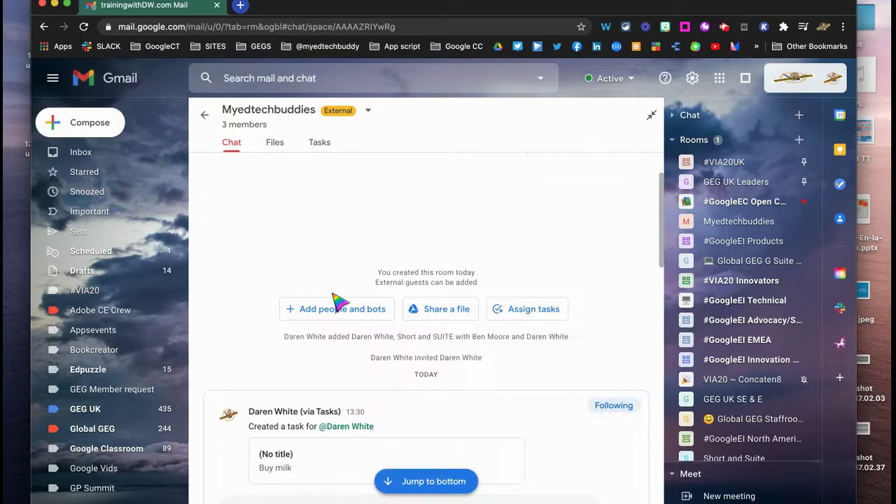
pyautogui.click(341, 281)
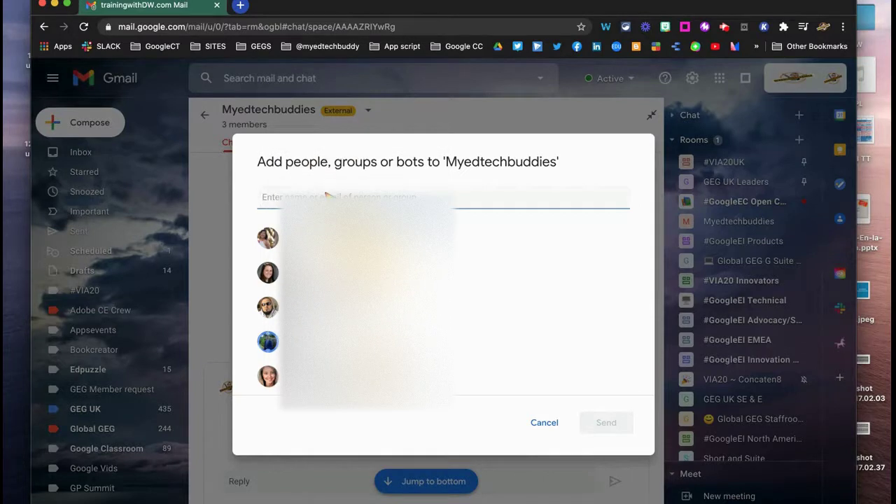
pyautogui.click(315, 342)
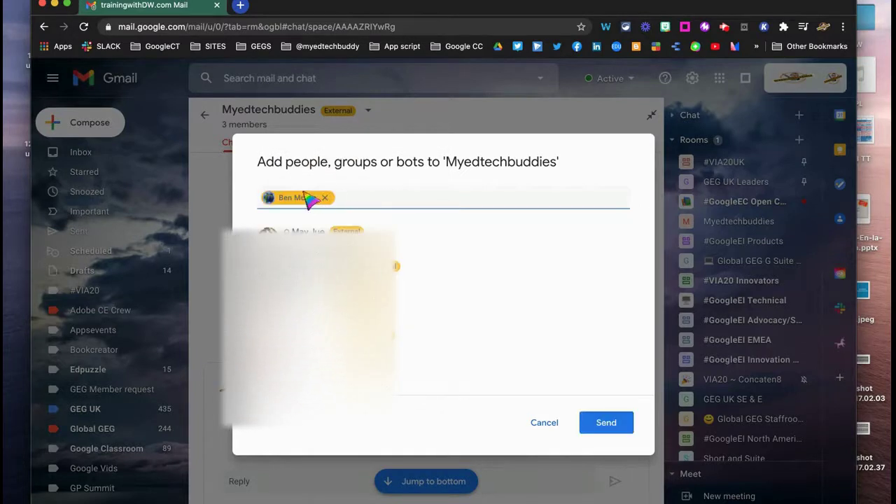
pyautogui.click(605, 424)
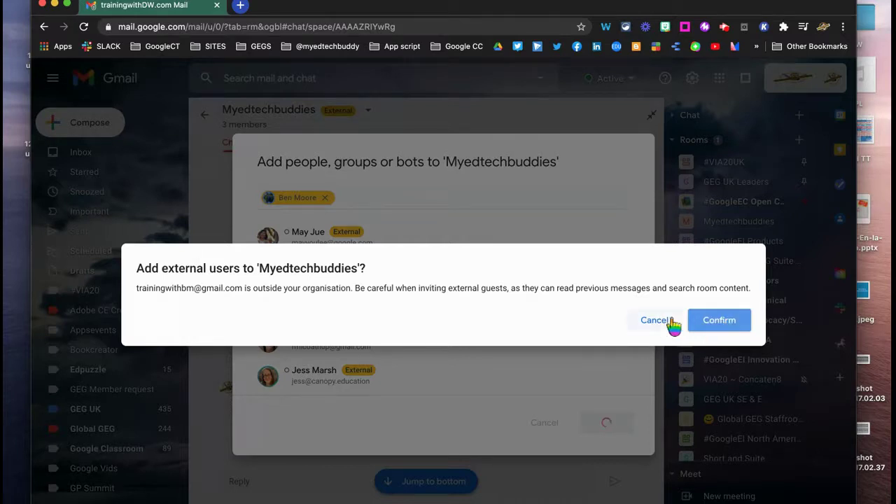
pyautogui.click(716, 321)
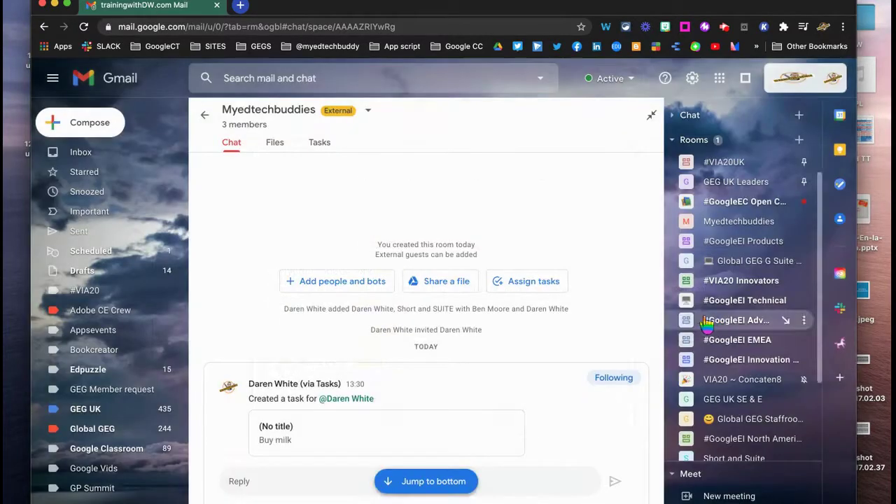
# - Post a new thread in the room that greets the invited contact and says "we're using this for a quick demo of chat rooms"
pyautogui.scroll(-6, 483, 399)
pyautogui.scroll(-3, 483, 399)
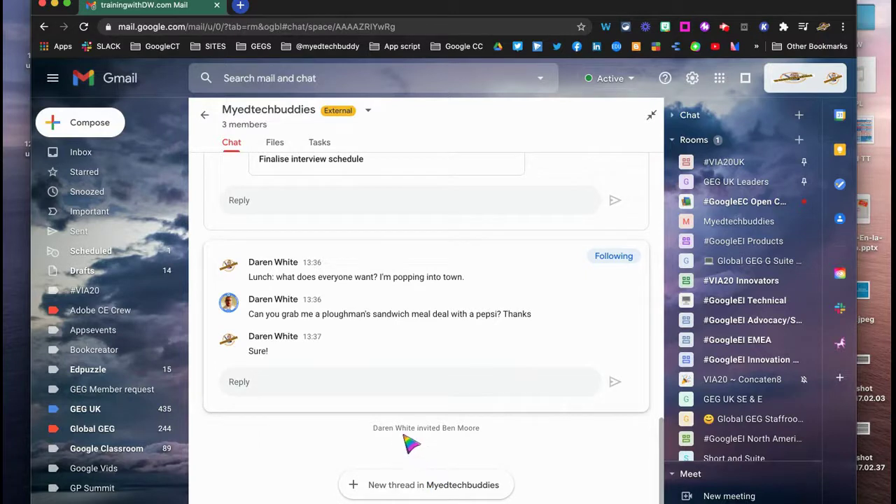
pyautogui.click(426, 485)
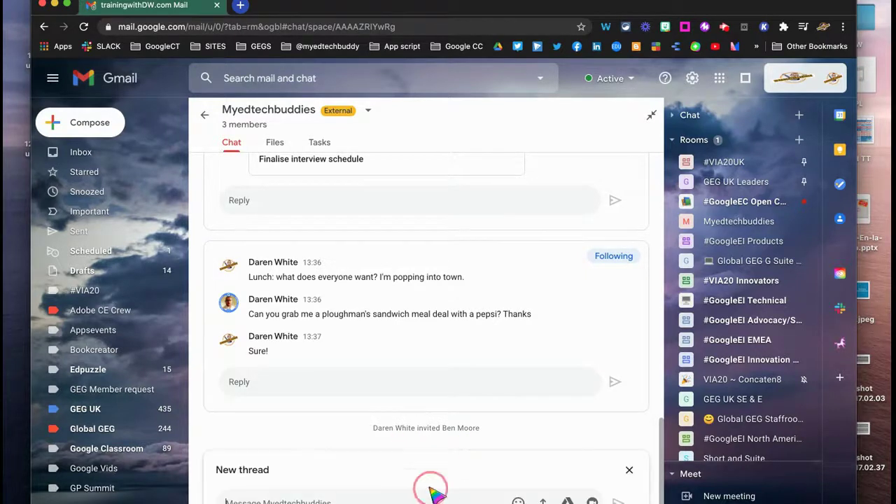
pyautogui.write('Hi B')
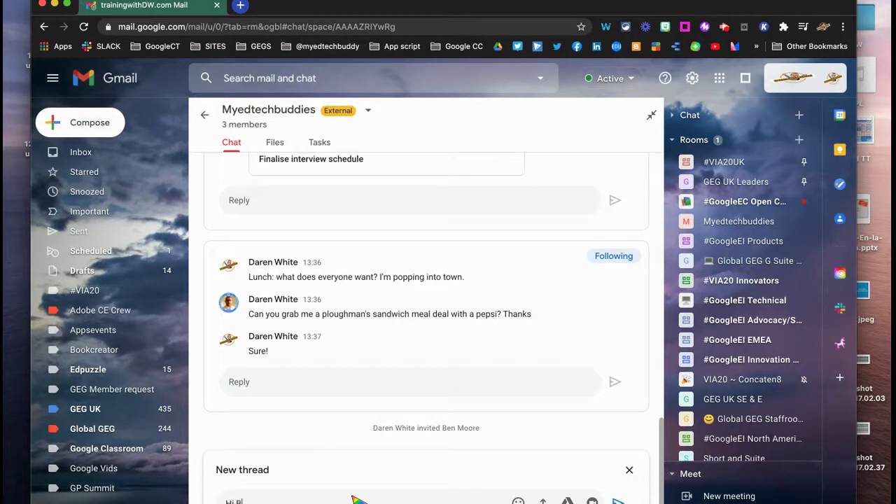
pyautogui.write("en, we're using this for a quick demo of chat rooms")
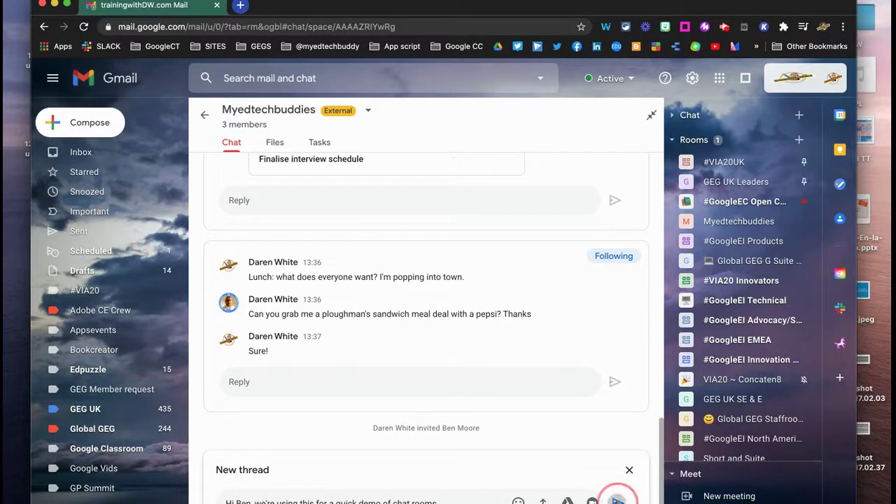
pyautogui.click(618, 501)
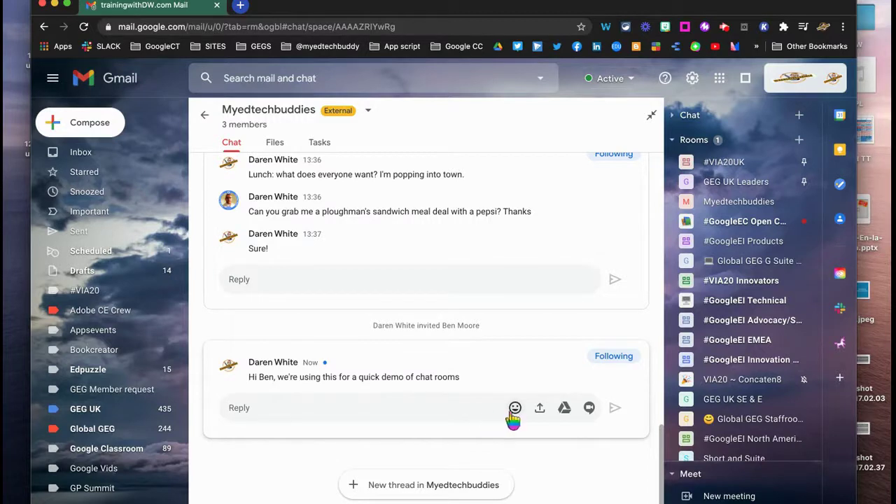
# - Examine the emoji and file upload options for a reply to the new thread, and try attaching a video meeting
pyautogui.click(515, 408)
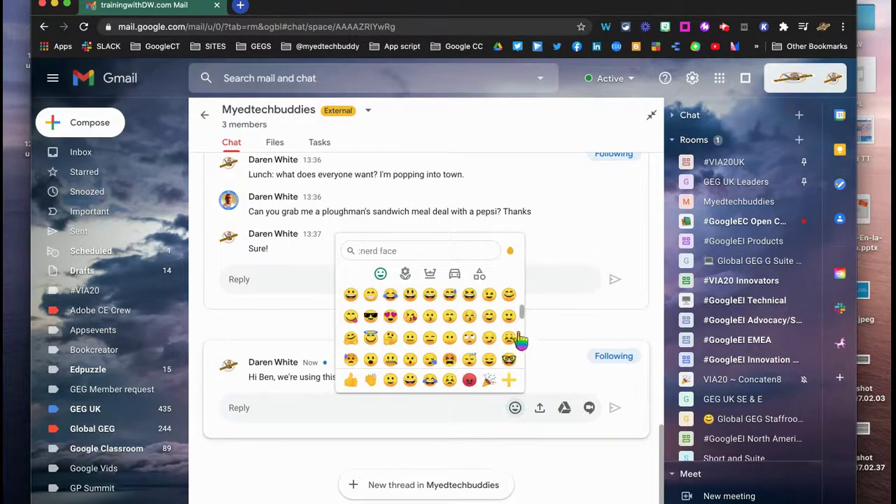
pyautogui.click(541, 410)
pyautogui.click(541, 410)
pyautogui.click(600, 221)
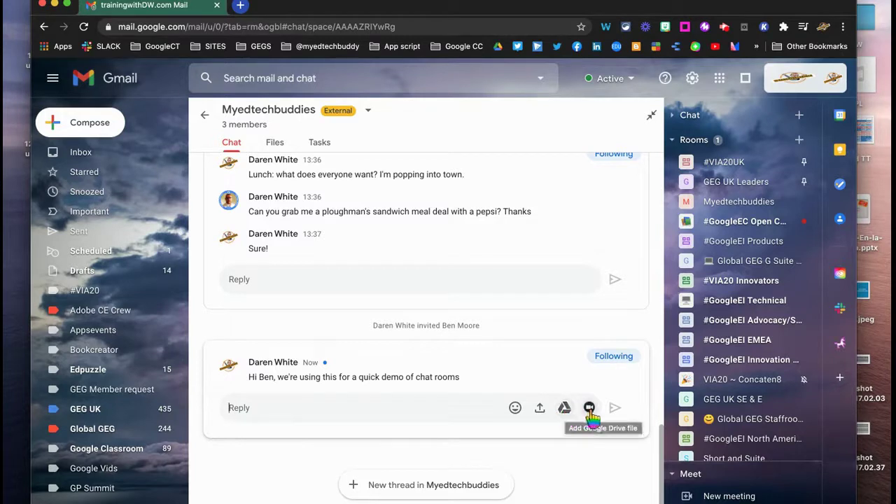
pyautogui.click(589, 408)
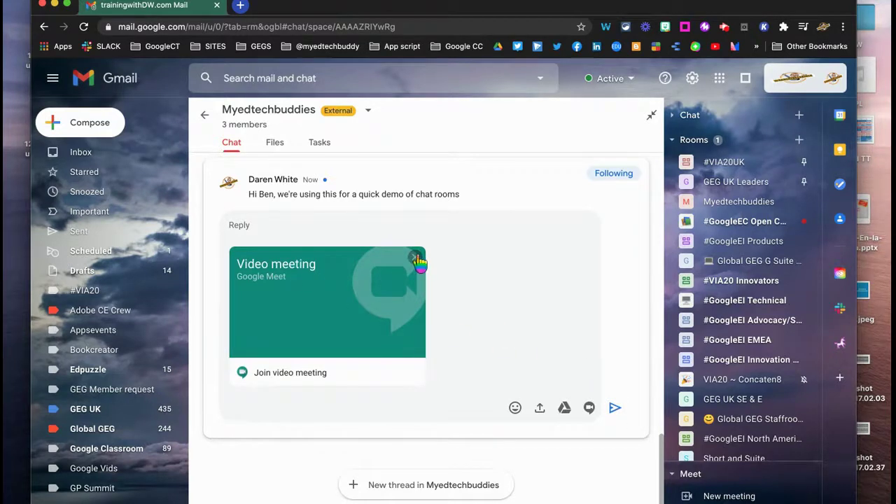
pyautogui.click(416, 259)
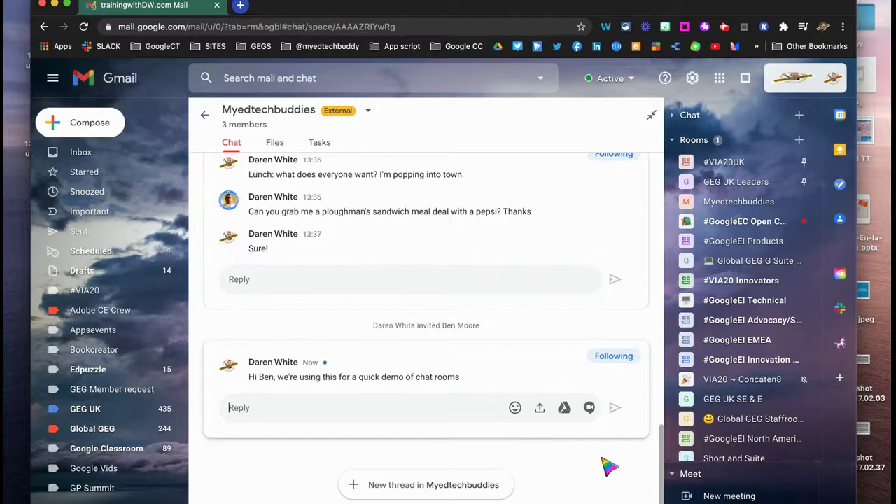
# - Attach the recent Google Drive file "mote for slides.mov" to the reply in the new thread
pyautogui.click(564, 408)
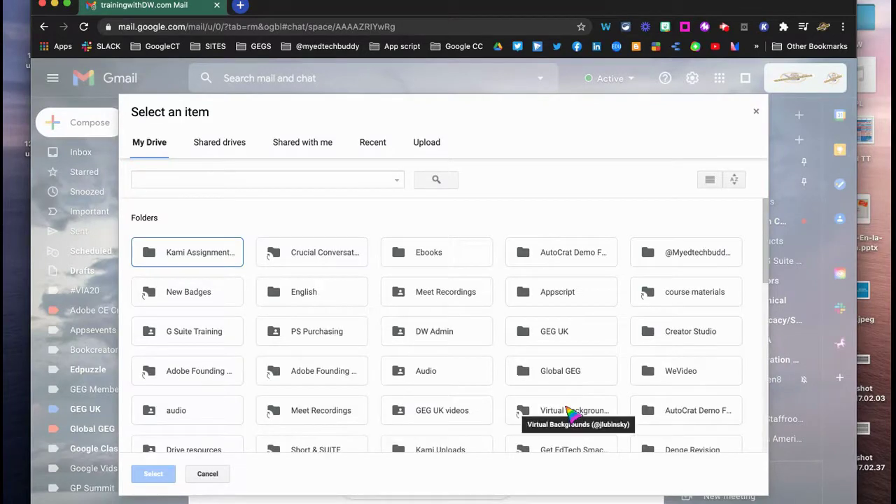
pyautogui.click(372, 147)
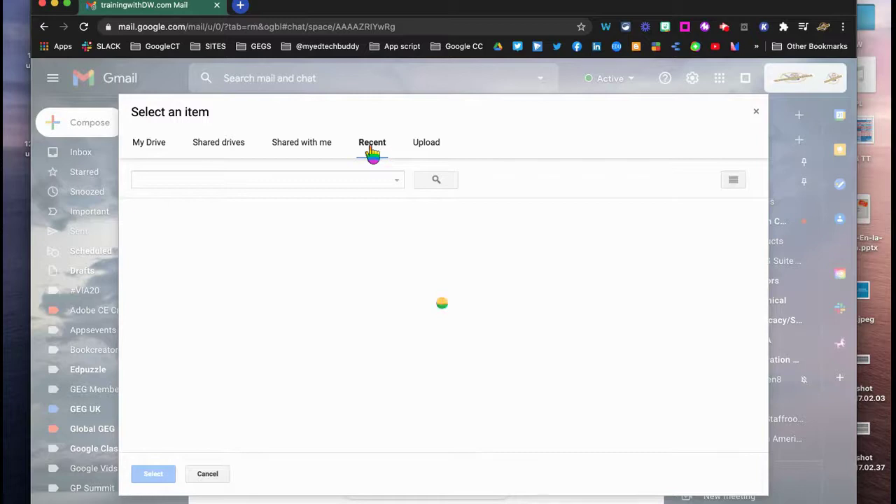
pyautogui.scroll(-5, 569, 371)
pyautogui.scroll(-5, 569, 371)
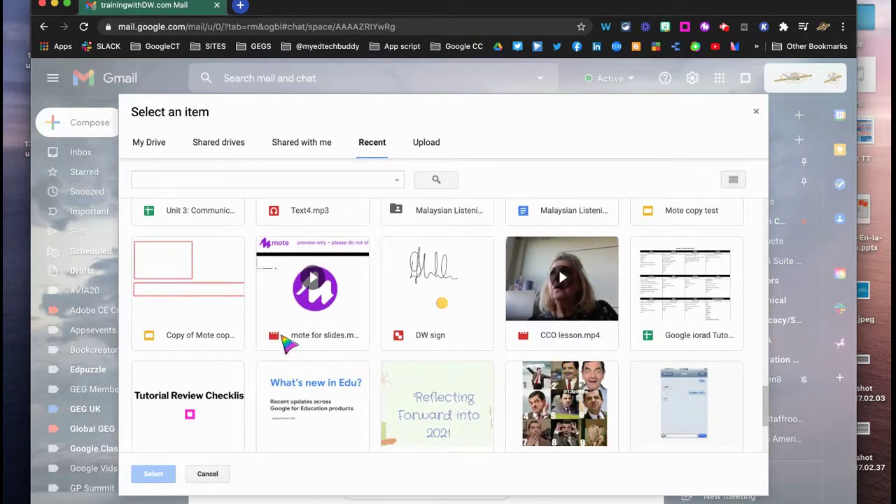
pyautogui.scroll(-2, 348, 361)
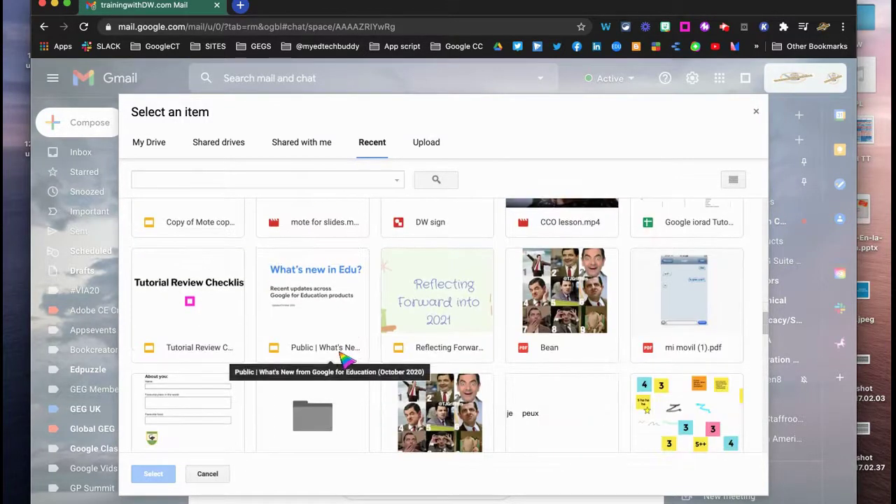
pyautogui.scroll(2, 338, 255)
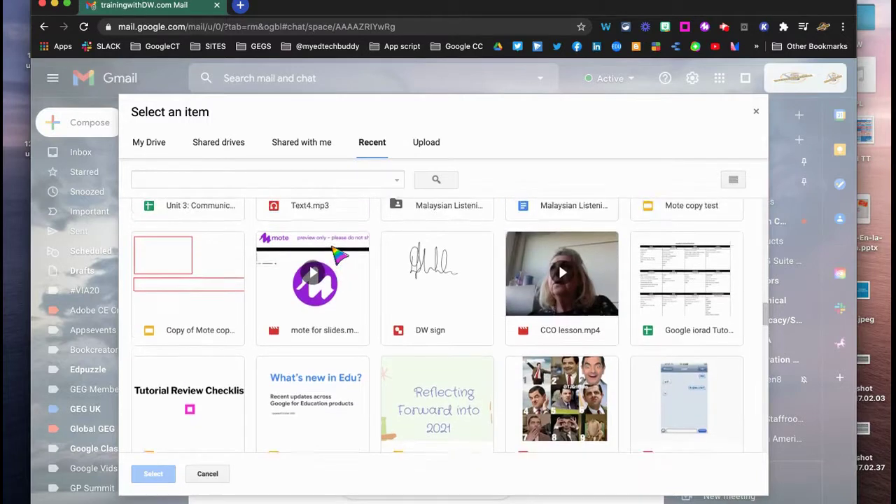
pyautogui.click(313, 334)
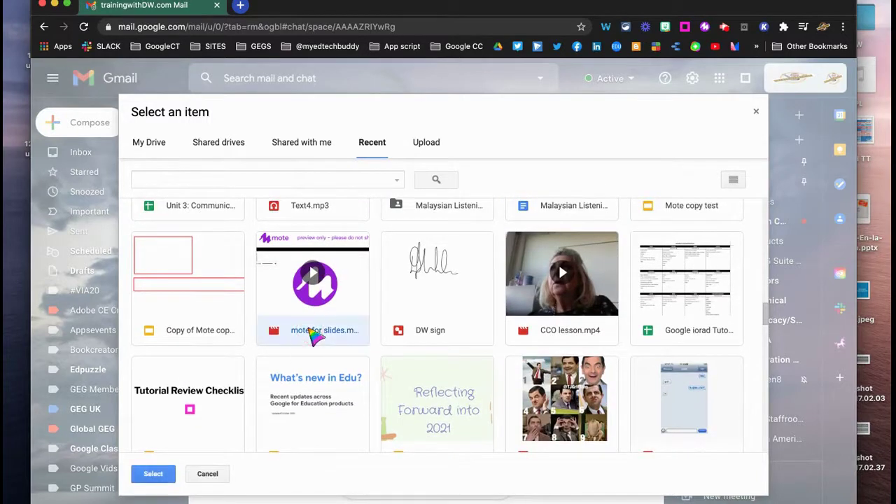
pyautogui.click(154, 475)
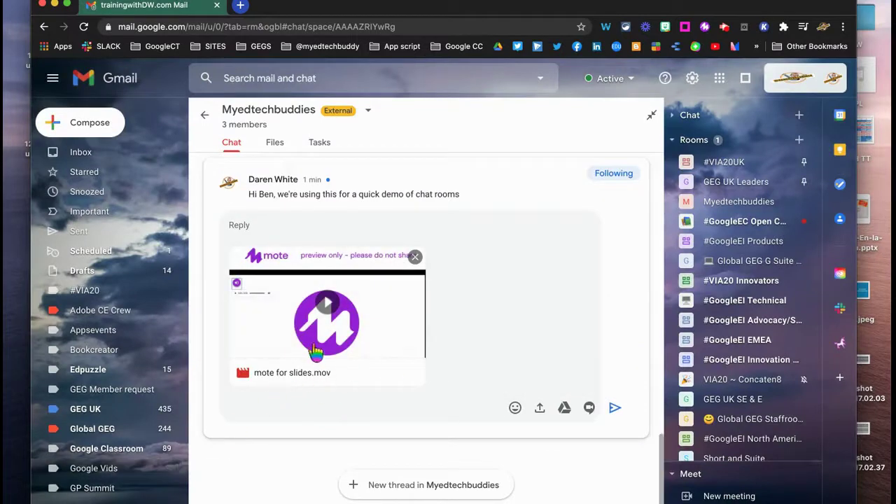
# - Add the text "Here's a video you might find useful" to the reply with the attached video and send it
pyautogui.click(308, 226)
pyautogui.write("Here's a video you might find useful")
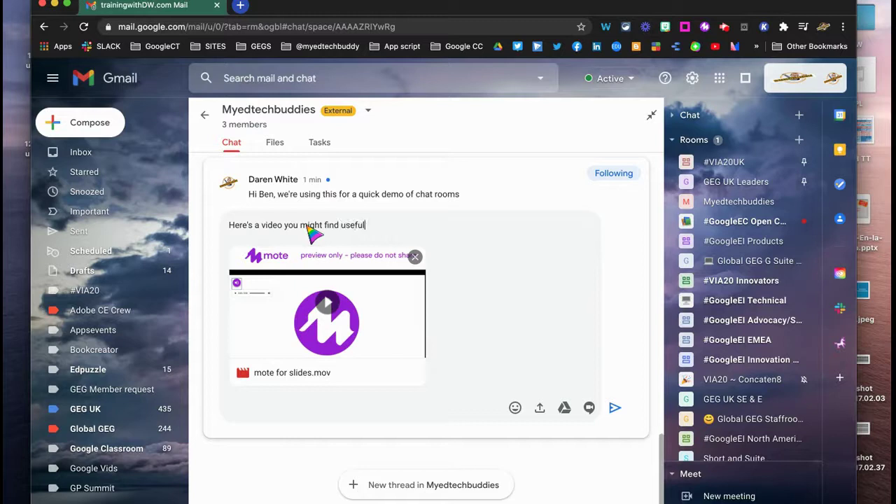
pyautogui.click(615, 409)
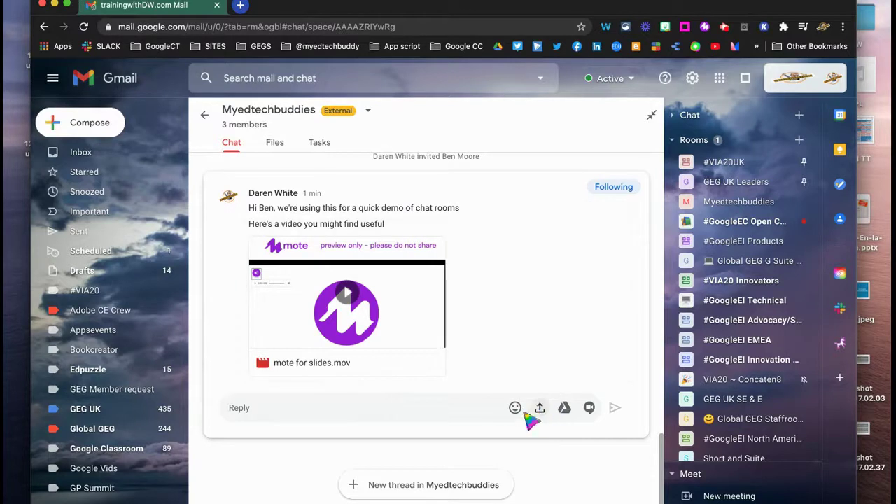
# - Review the room's shared files, view the Interview Schedule document in its chat thread, and look through the conversation
pyautogui.click(276, 147)
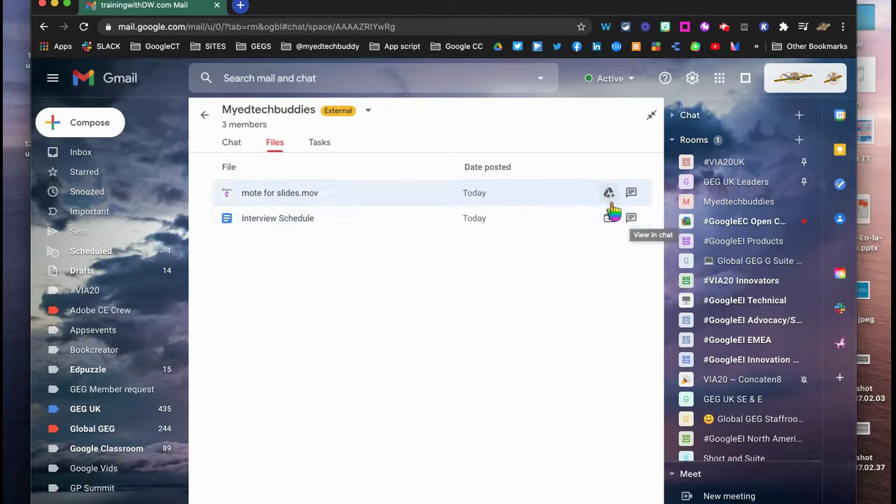
pyautogui.click(632, 220)
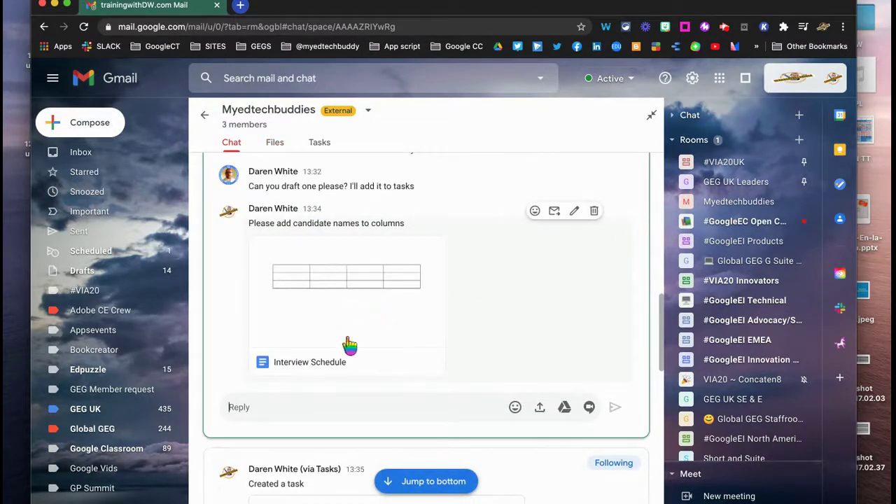
pyautogui.scroll(-9, 350, 344)
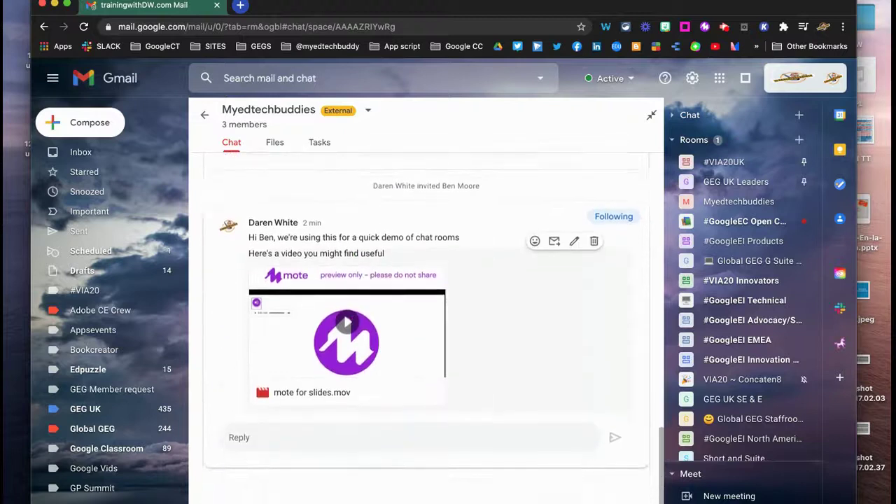
pyautogui.scroll(5, 355, 345)
pyautogui.scroll(8, 355, 345)
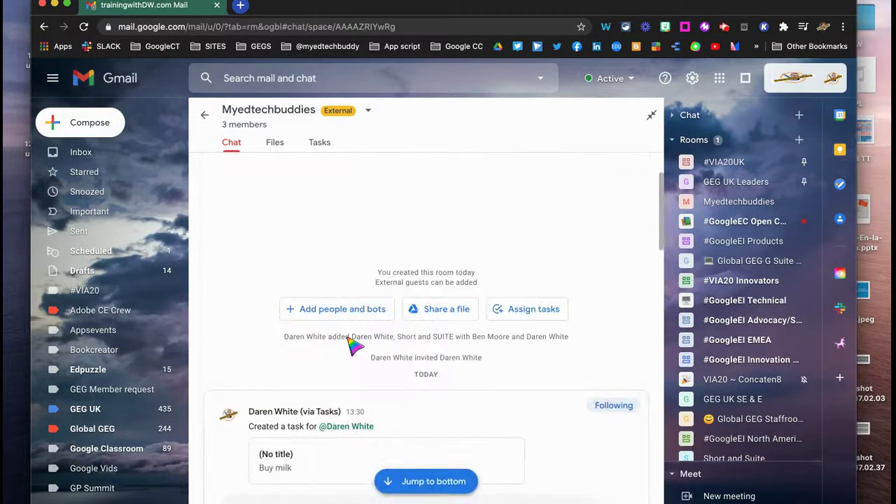
pyautogui.scroll(-5, 354, 345)
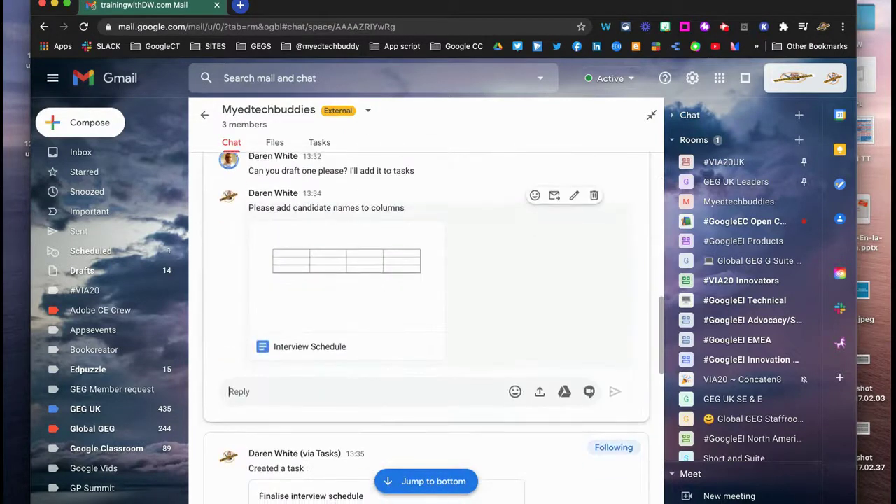
# - Start a new task in the Myedtechbuddies room titled "Plan the next Short and Suite episode"
pyautogui.click(319, 142)
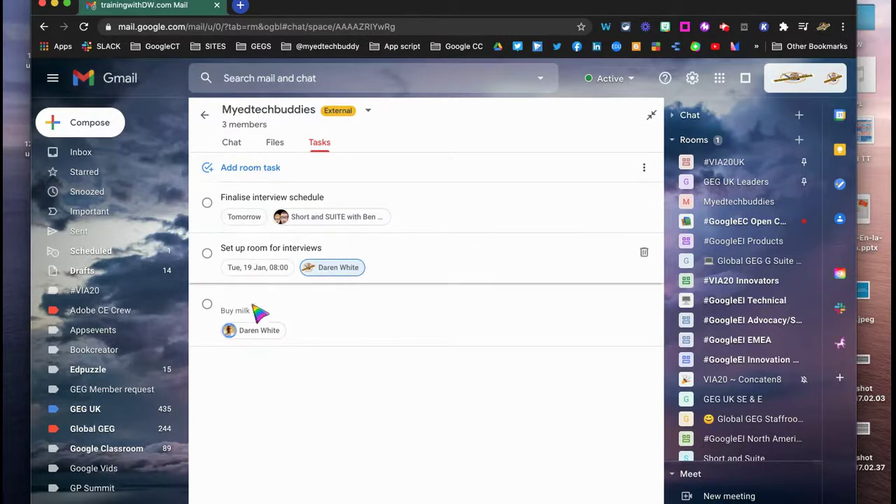
pyautogui.click(252, 167)
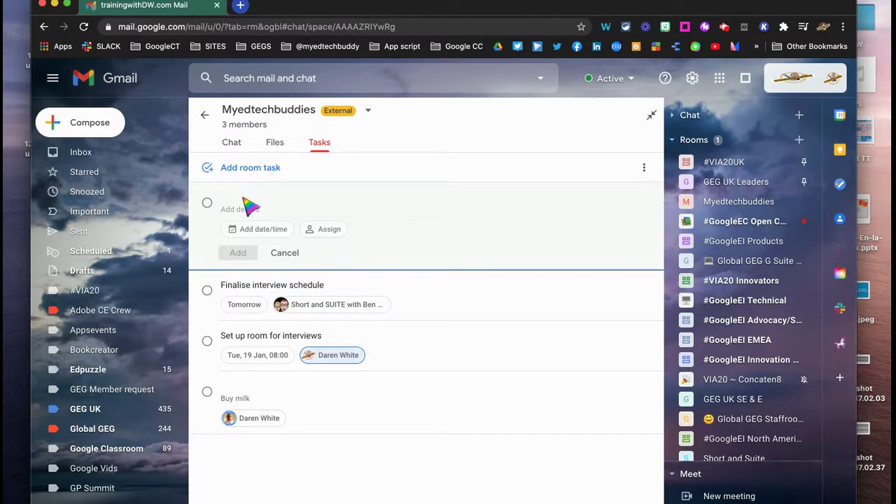
pyautogui.write('Plan the n')
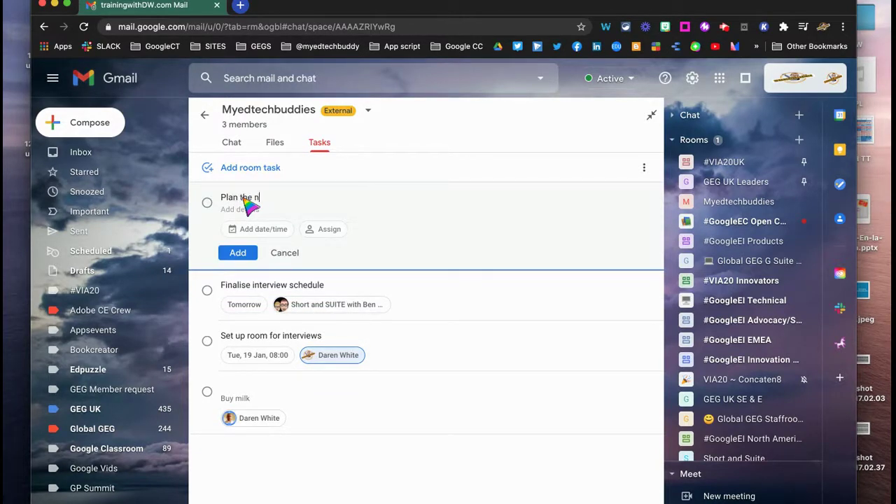
pyautogui.write('ext Short and Suite episode')
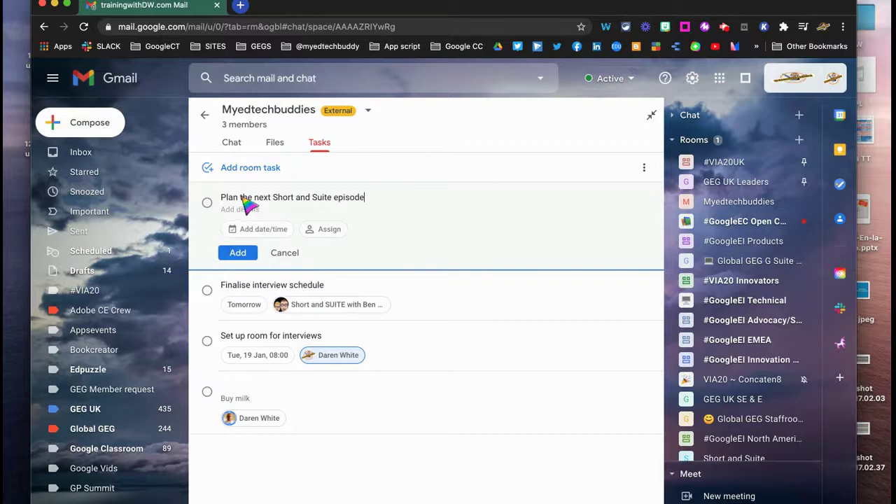
# - Set the new task's due date to 20 January 2021 at 13:00 and add it to the room's task list
pyautogui.click(261, 231)
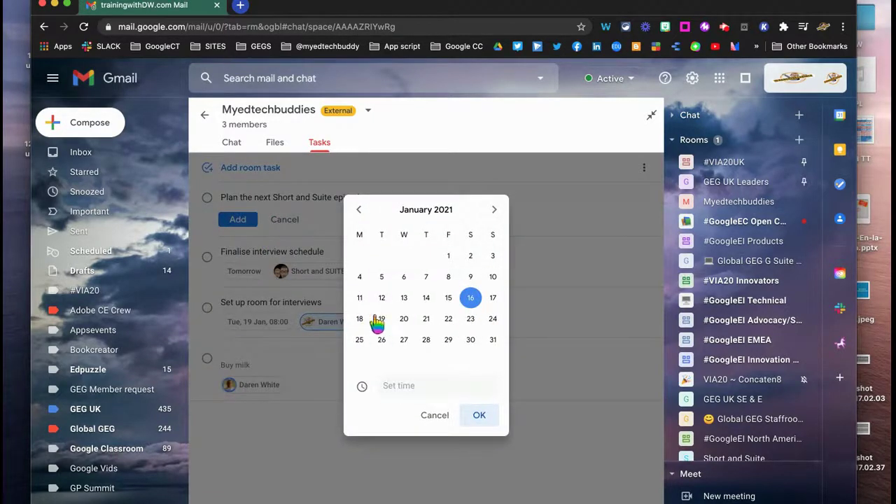
pyautogui.click(403, 320)
pyautogui.click(411, 389)
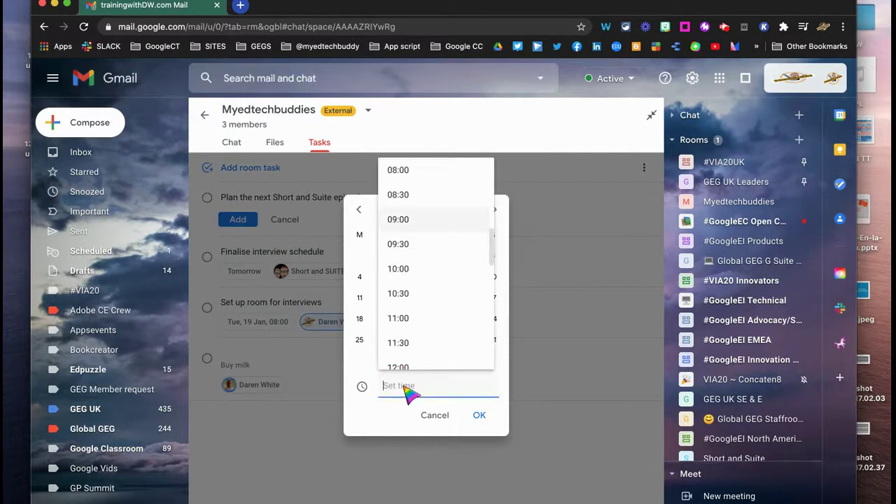
pyautogui.scroll(-2, 411, 301)
pyautogui.scroll(-1, 412, 301)
pyautogui.click(411, 301)
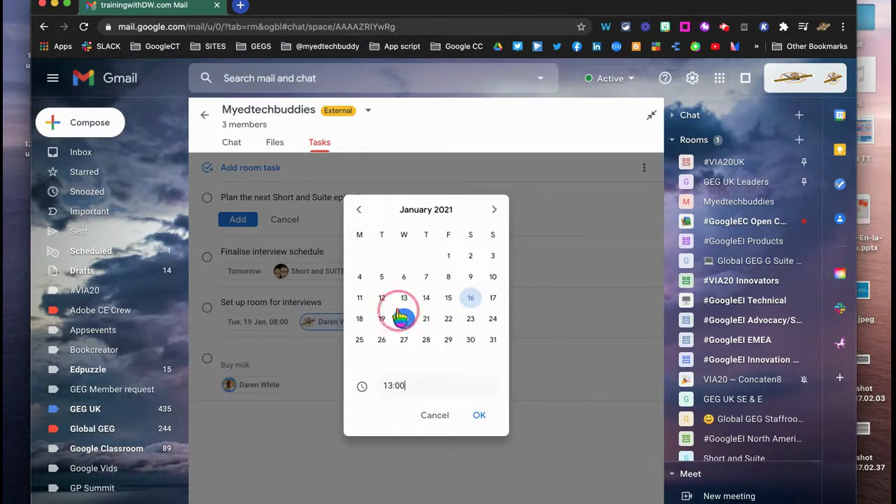
pyautogui.click(480, 418)
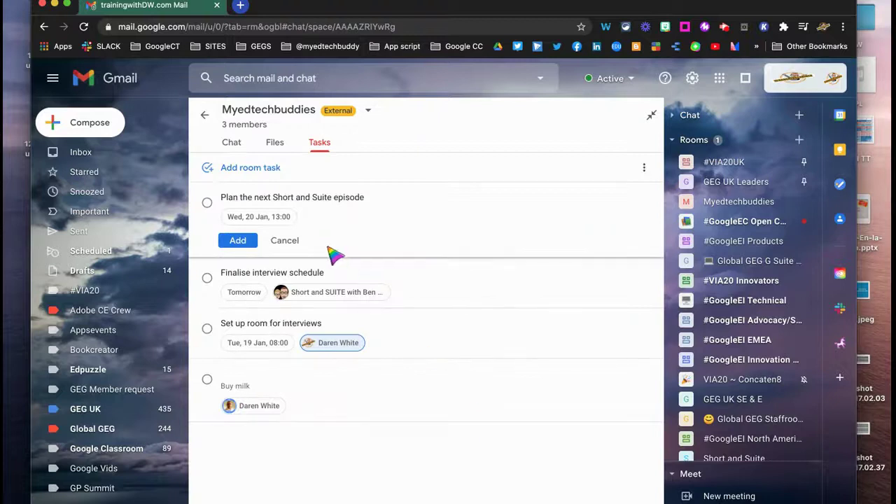
pyautogui.click(238, 242)
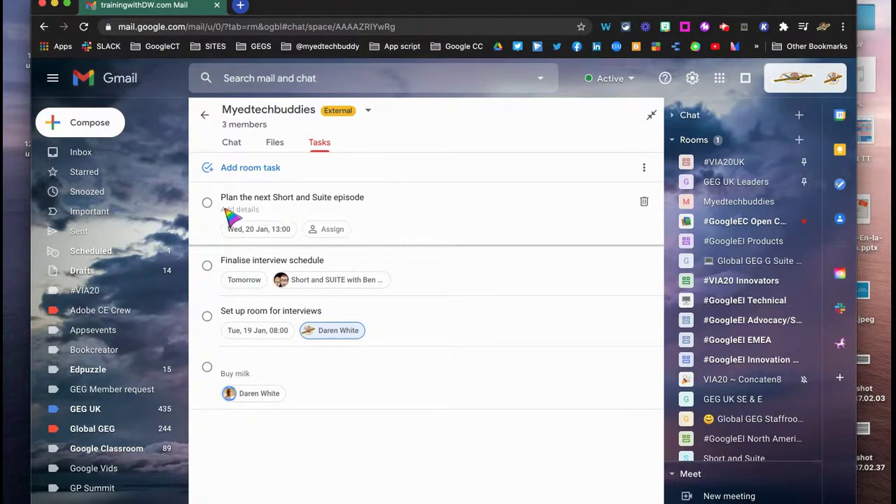
# - Enter "We need to look at what content to share" as the details of the Short and Suite episode task
pyautogui.click(260, 212)
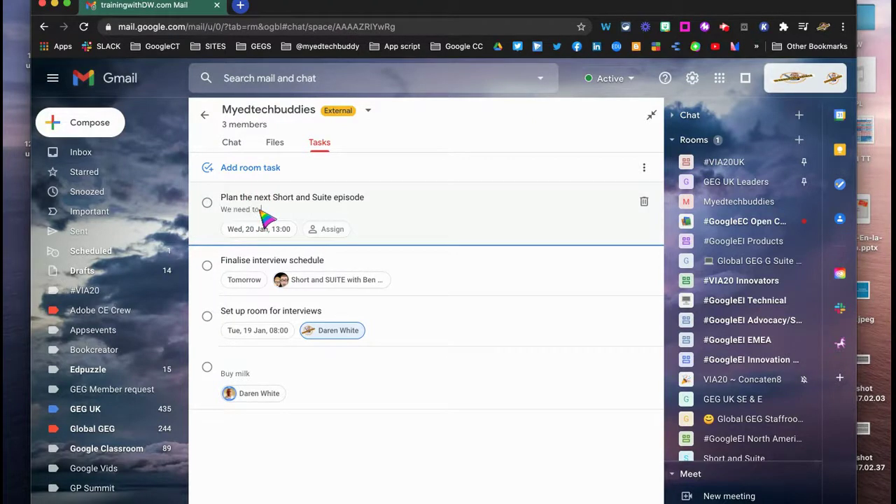
pyautogui.write('We need to look at what')
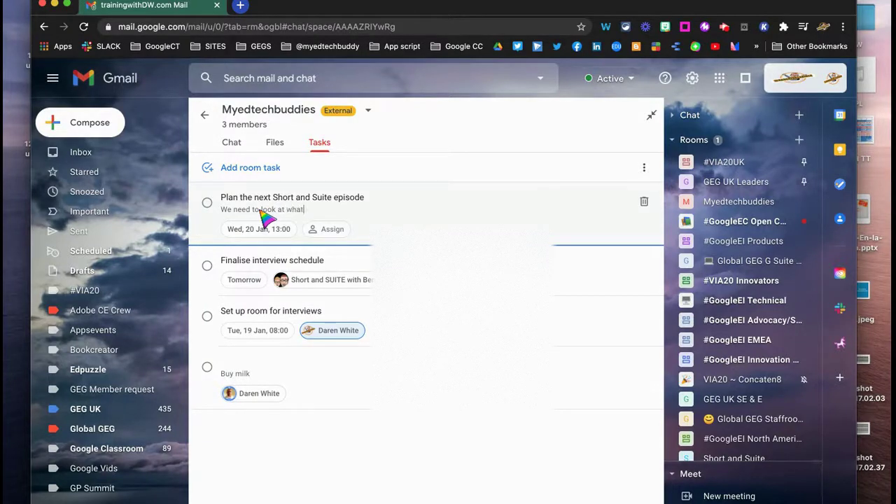
pyautogui.write(' content')
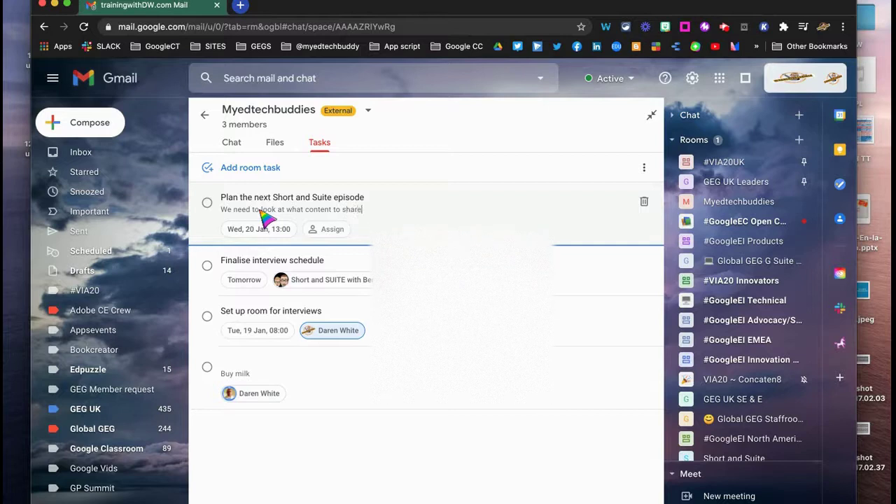
pyautogui.write(' to share')
# - Assign the Short and Suite episode task to the same room member as the "Set up room for interviews" task
pyautogui.click(329, 229)
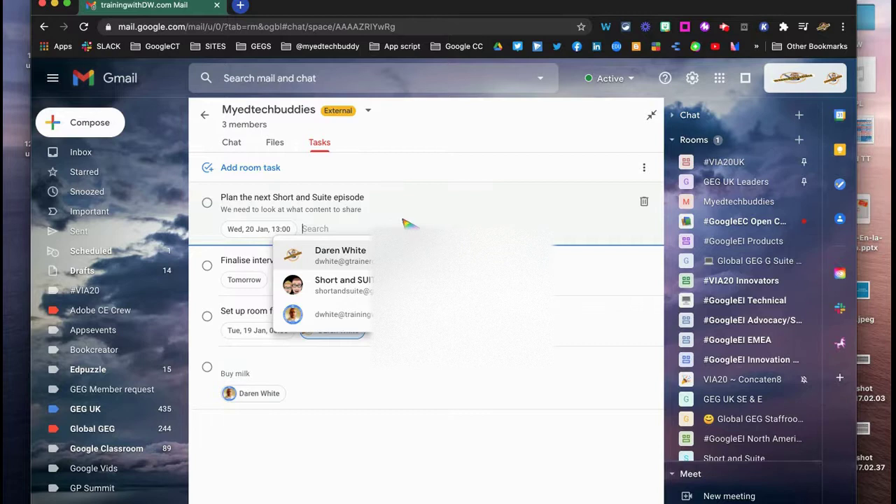
pyautogui.click(330, 229)
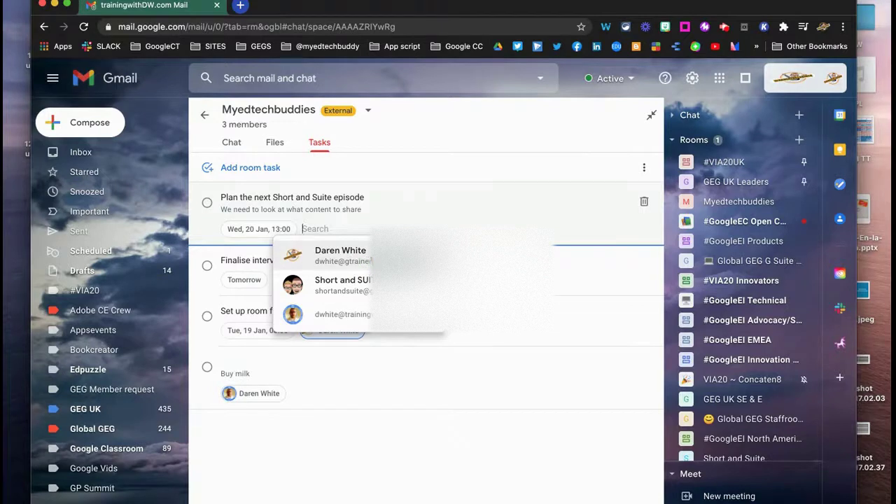
pyautogui.click(363, 256)
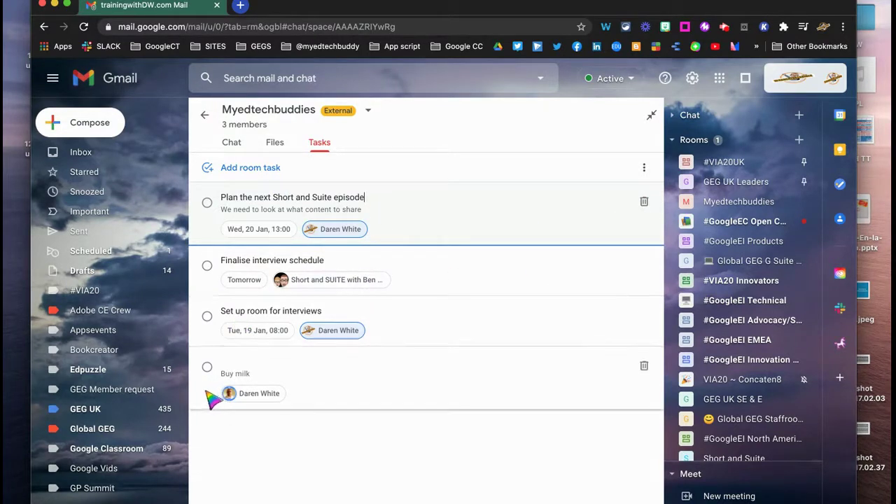
# - Mark the "Set up room for interviews" and "Buy milk" tasks as completed
pyautogui.click(208, 317)
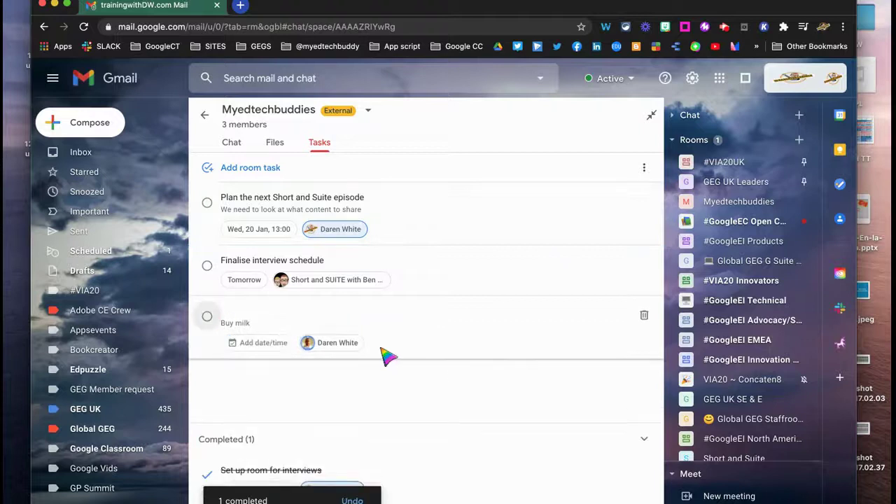
pyautogui.click(208, 316)
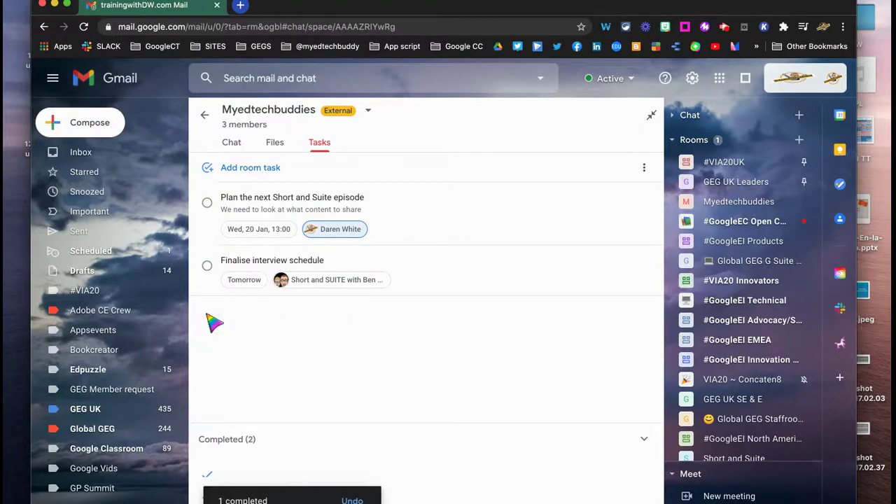